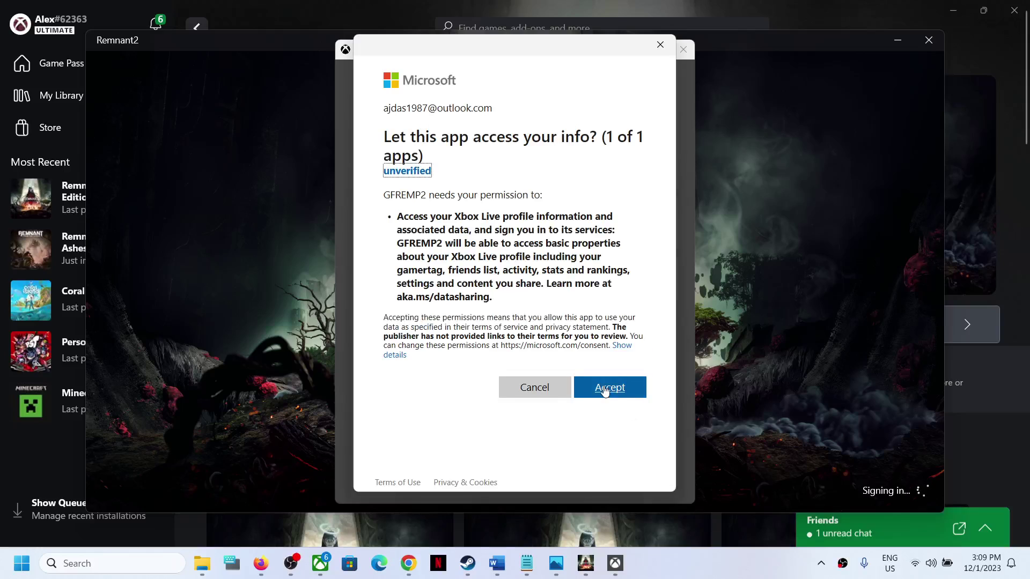
Grant Xbox profile access, continue with the existing account, and close the loading game window
left_click(605, 389)
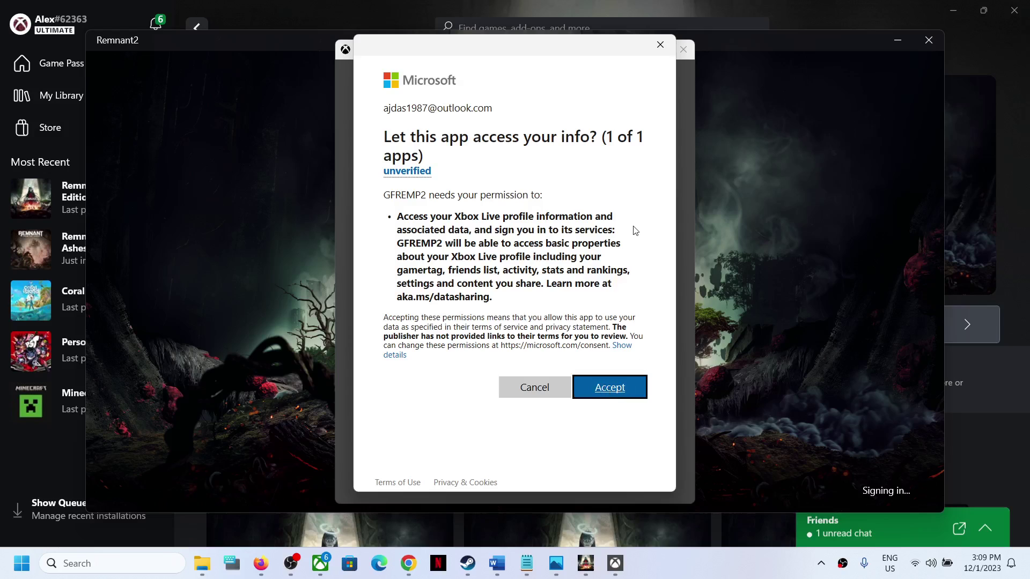
left_click(612, 393)
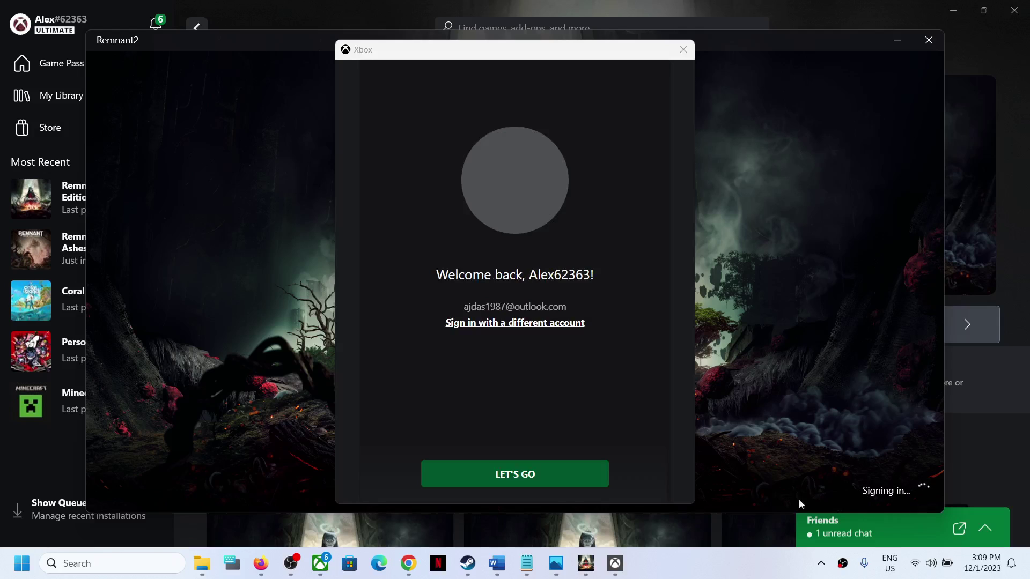
left_click(541, 482)
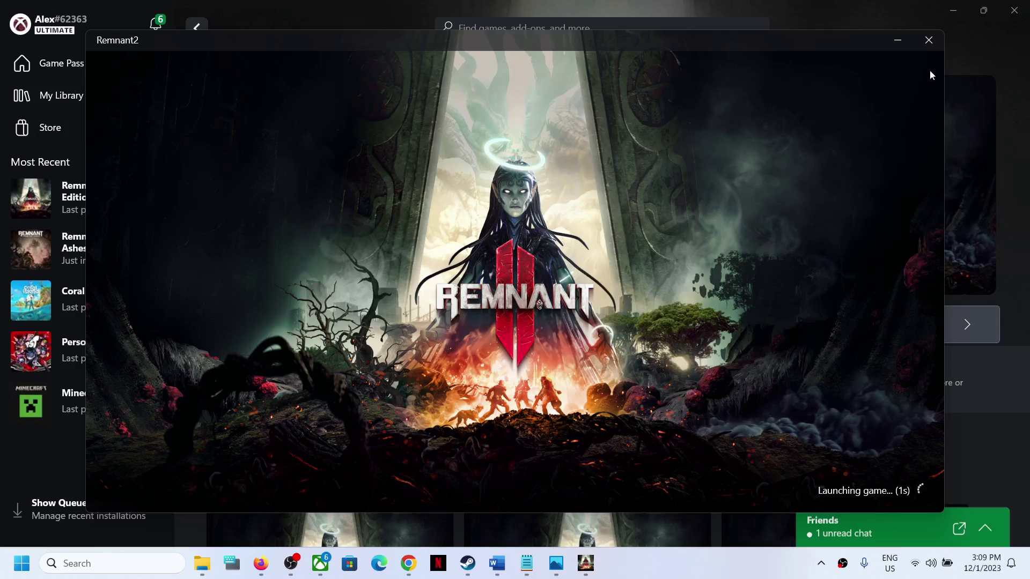
left_click(928, 40)
Quit the loading Remnant II game and open Task Manager on its Details page
left_click(474, 333)
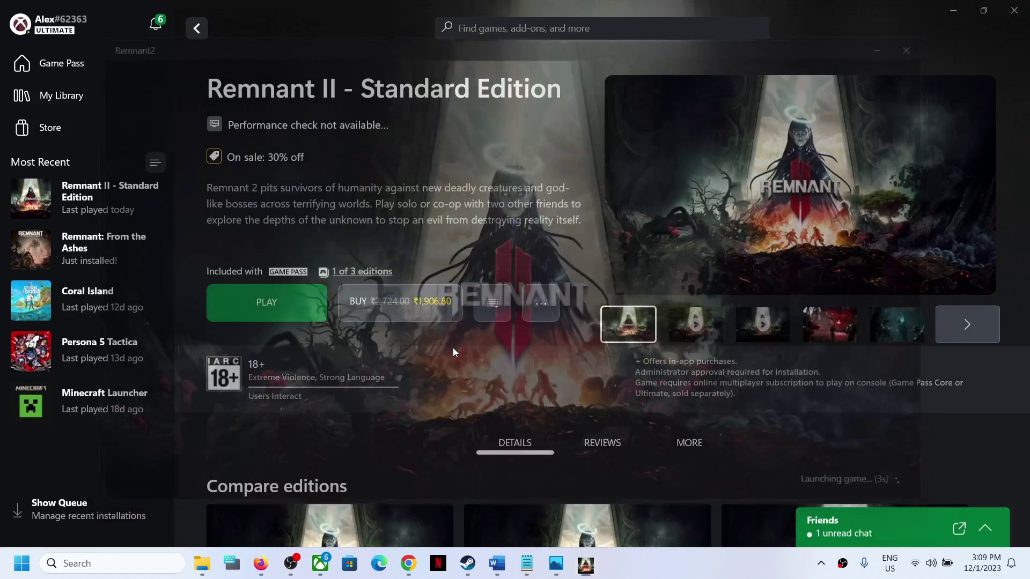
right_click(21, 563)
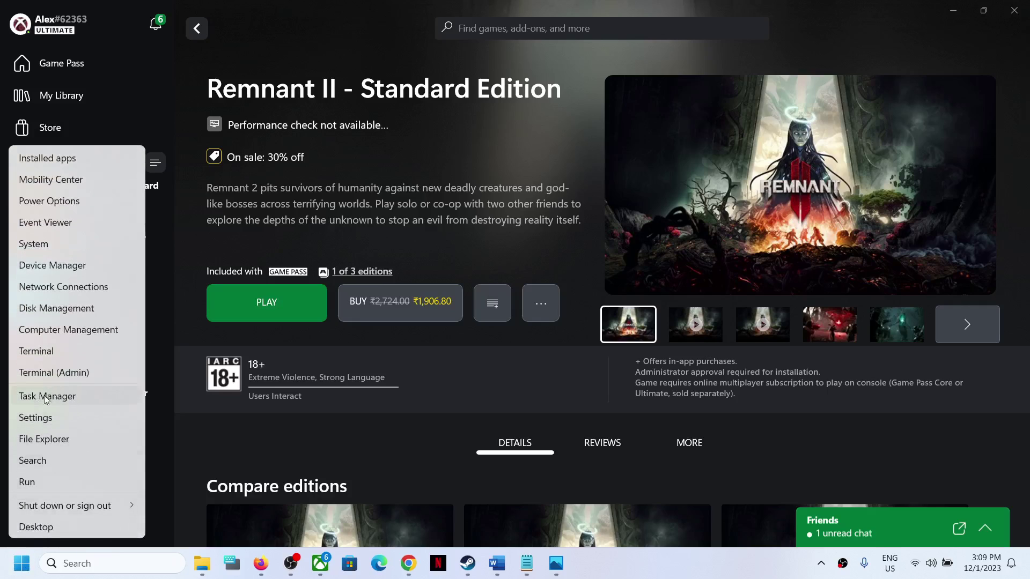
left_click(60, 397)
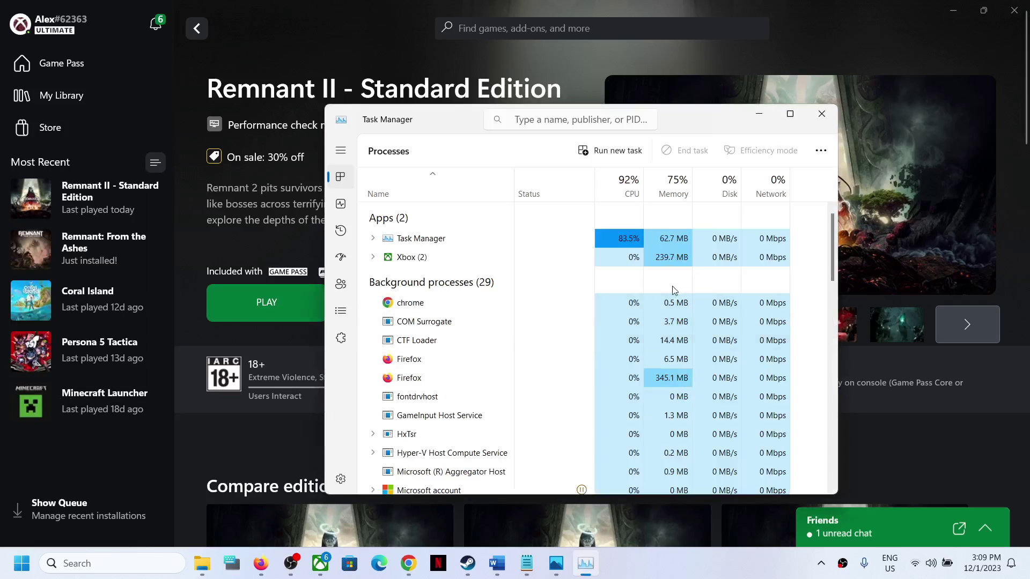
left_click(342, 314)
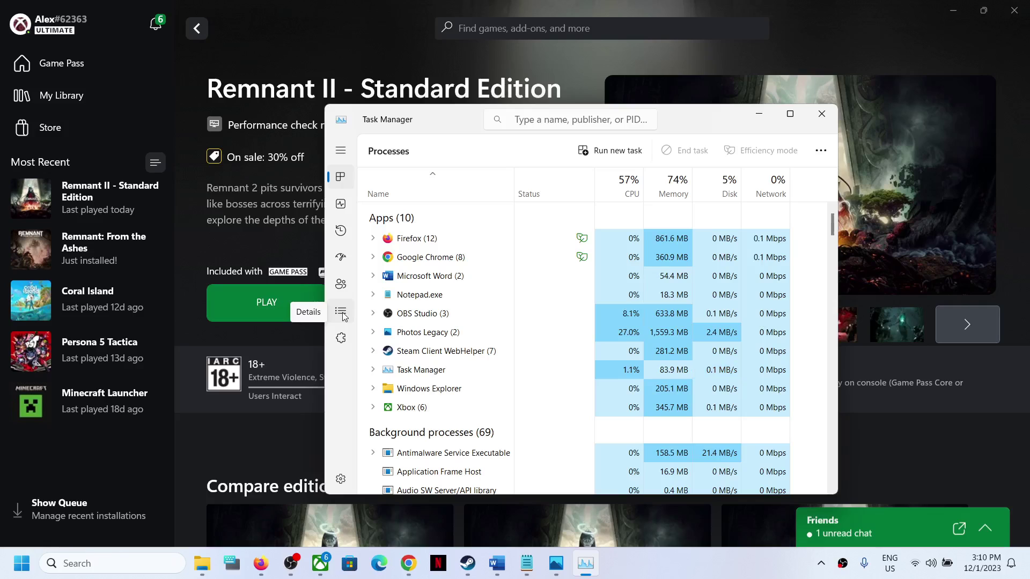
left_click(345, 316)
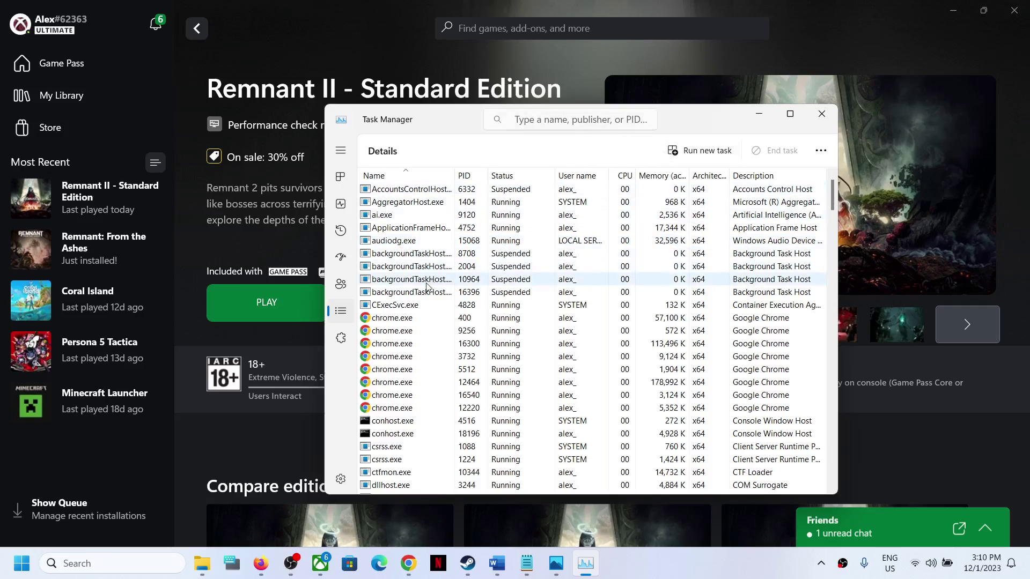
End the gamingservices.exe process from Task Manager's Details list
left_click(409, 346)
key("g")
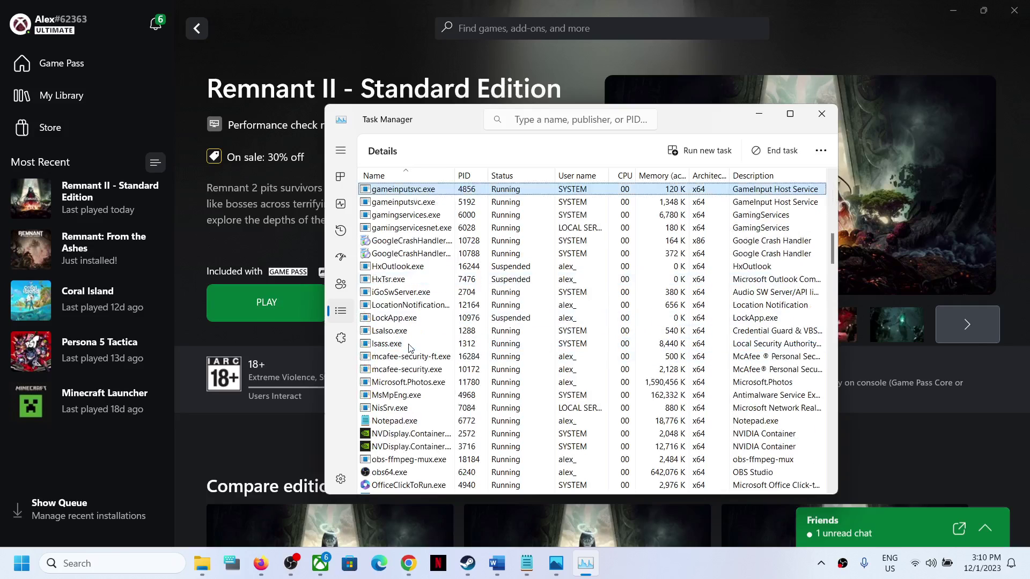
left_click(418, 218)
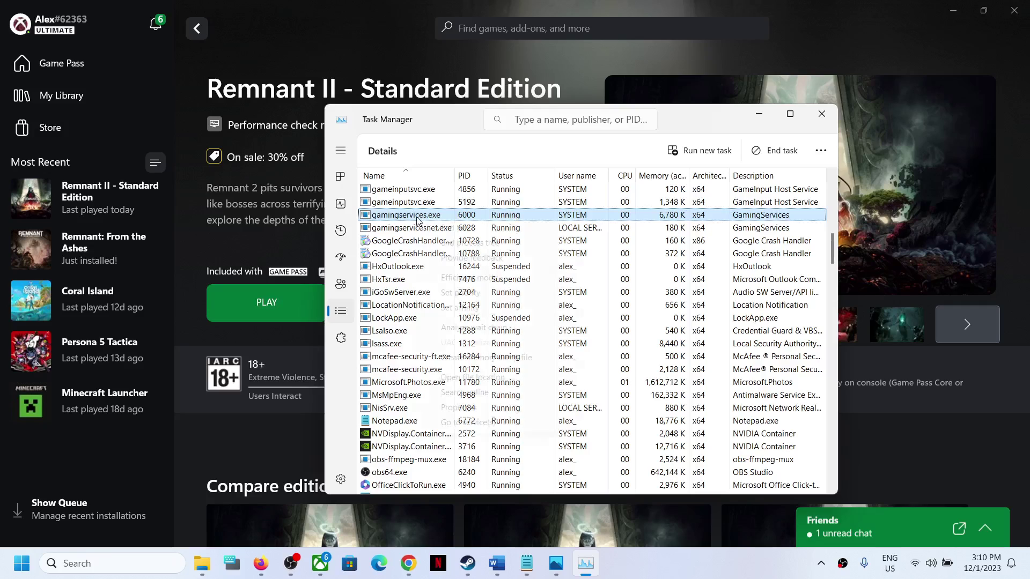
right_click(420, 218)
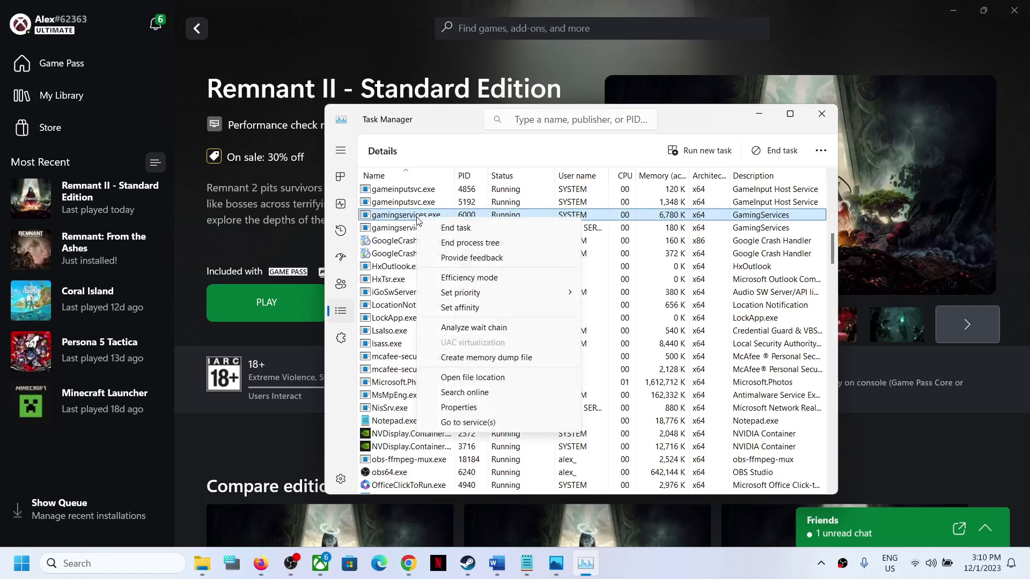
left_click(476, 229)
left_click(508, 351)
Close the playing video, briefly view App history, return to Details, and close Task Manager
left_click(728, 13)
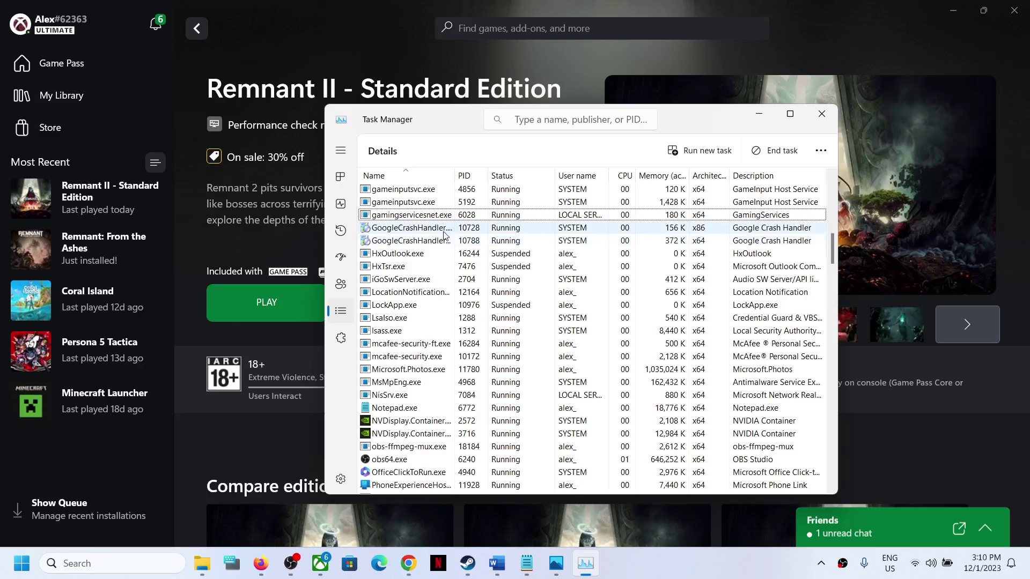
scroll(444, 235, "up", 1)
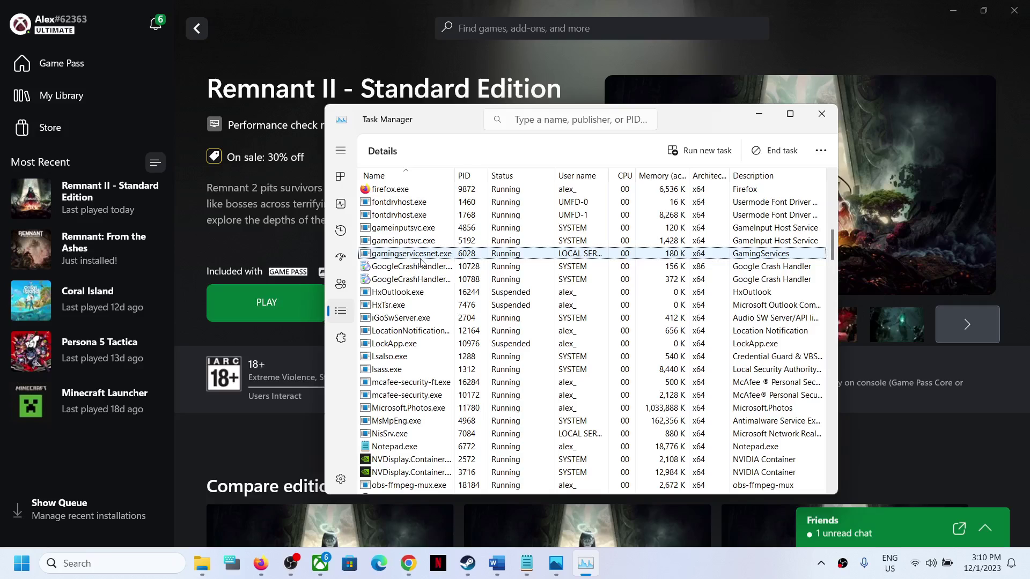
left_click(341, 230)
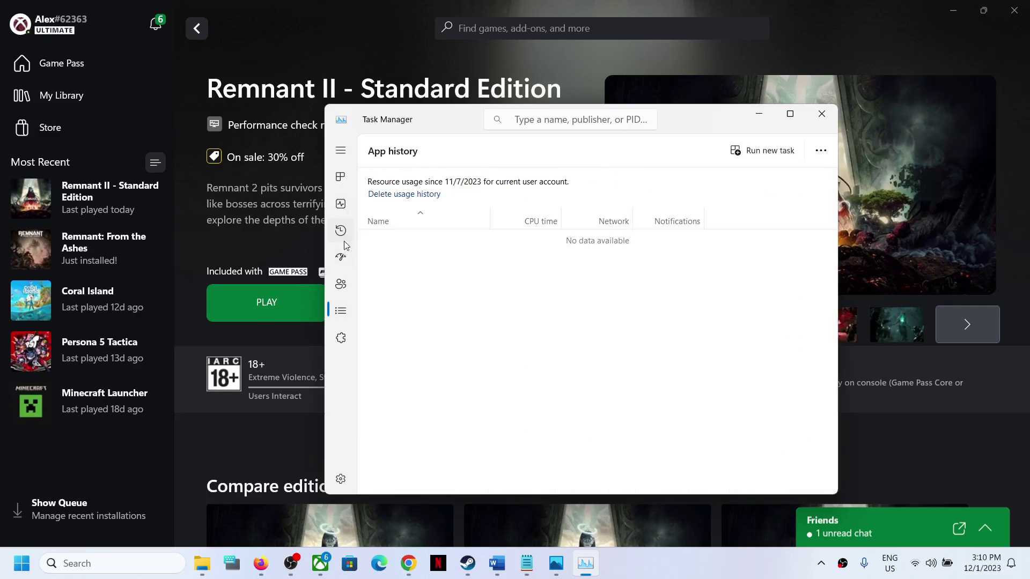
left_click(341, 312)
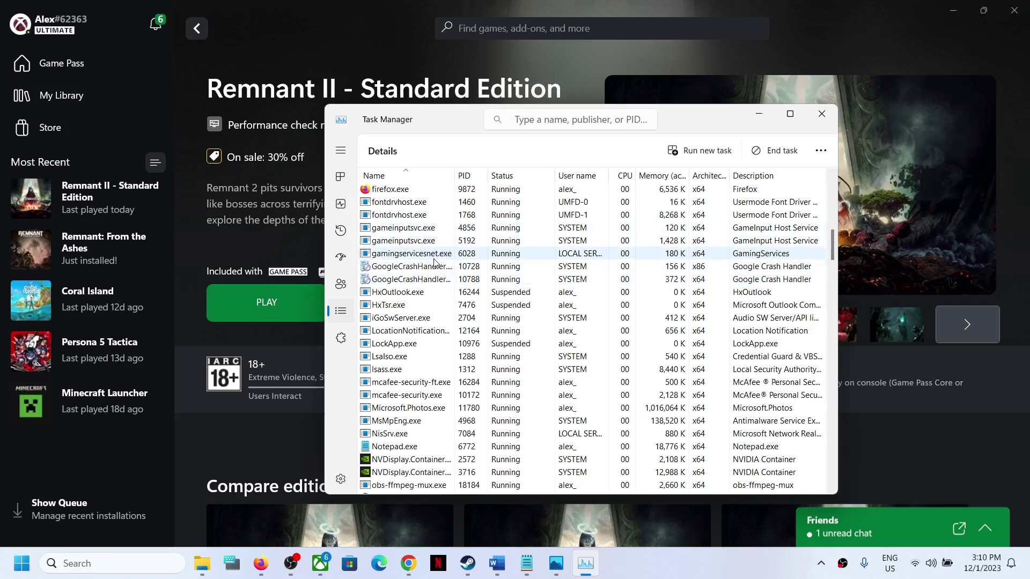
left_click(818, 116)
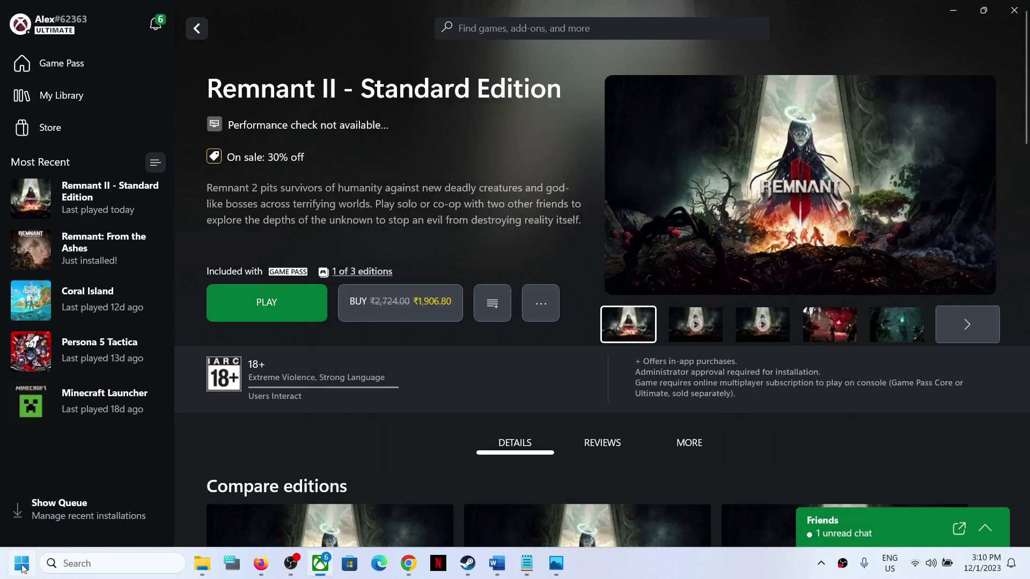
Reopen Task Manager on Details, jump to the g-named processes, then close it
right_click(31, 557)
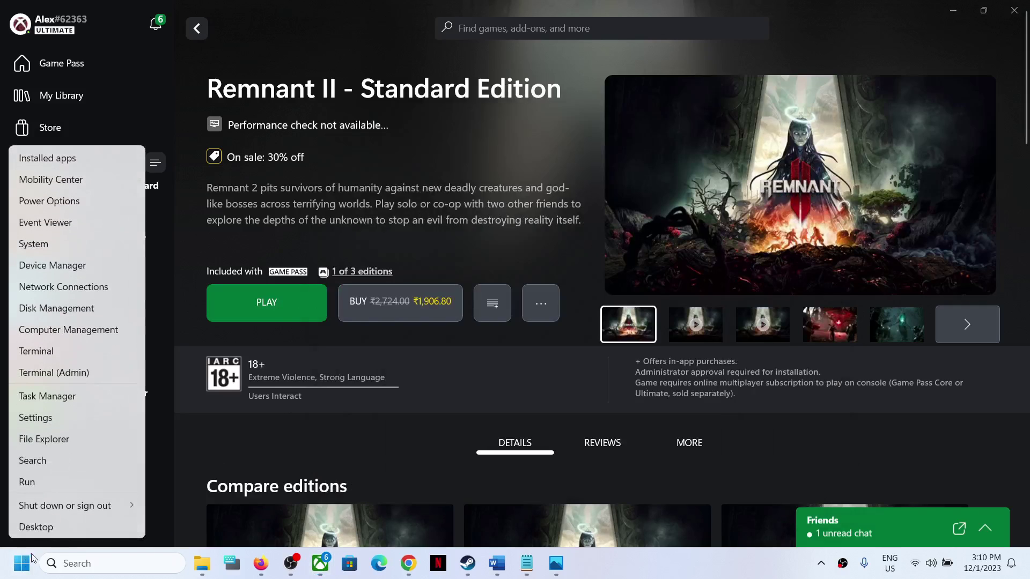
left_click(47, 396)
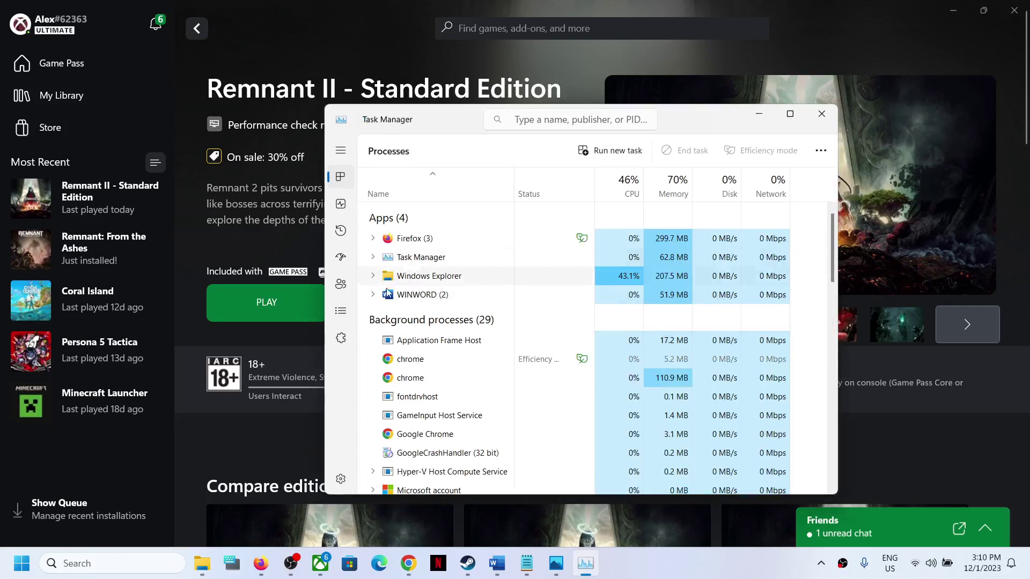
left_click(341, 313)
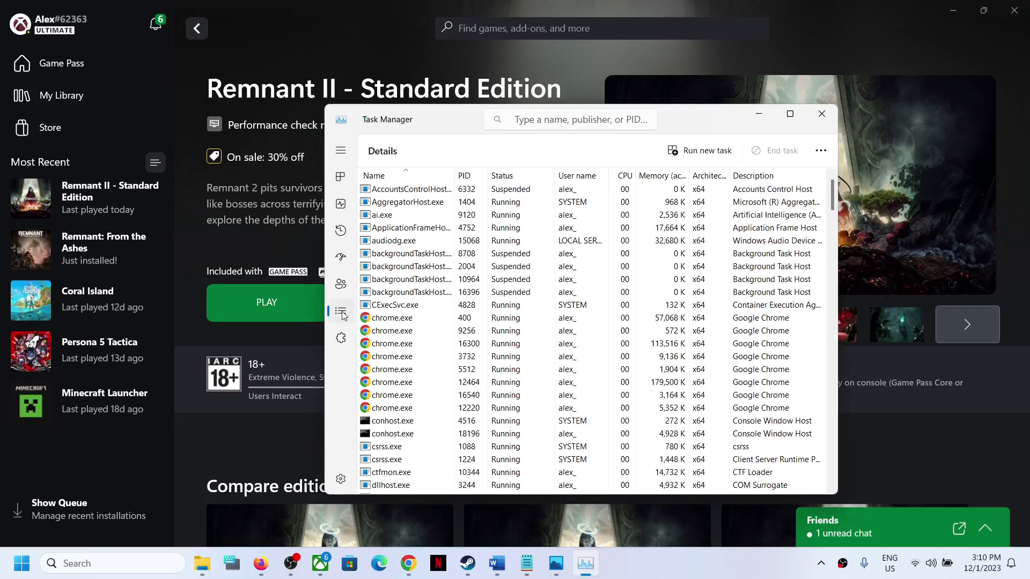
left_click(442, 295)
key("g")
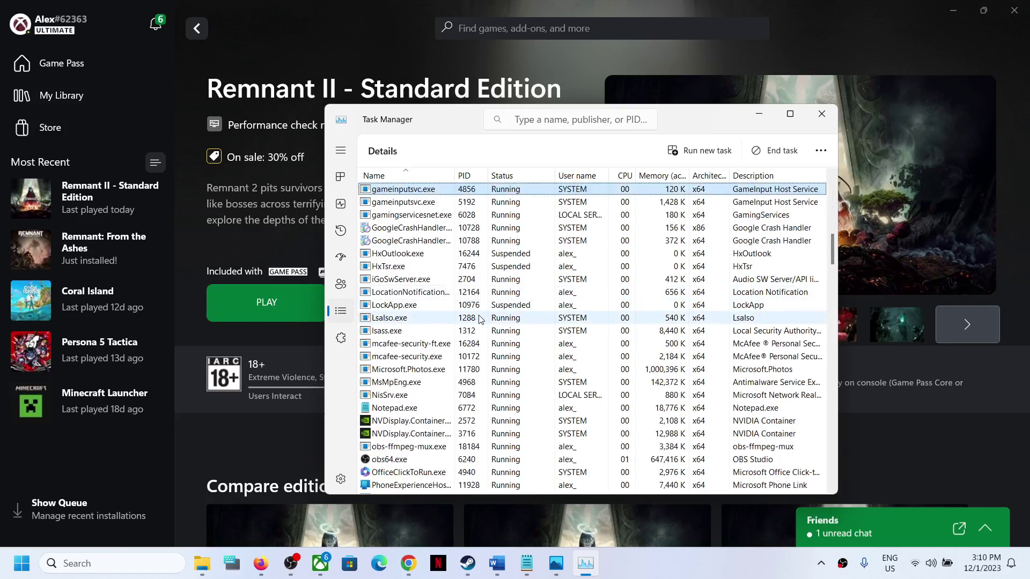
scroll(442, 295, "up", 1)
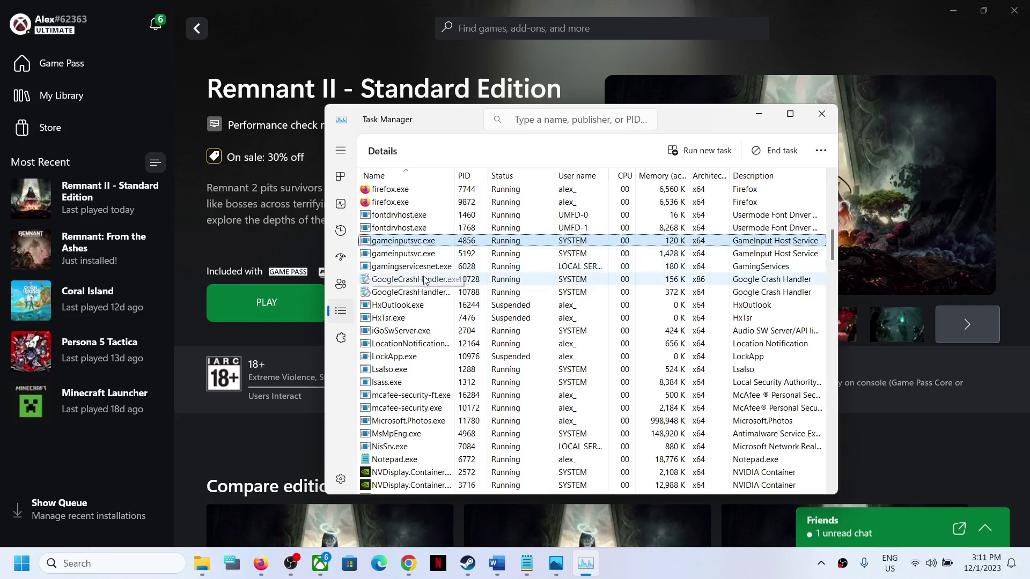
left_click(821, 115)
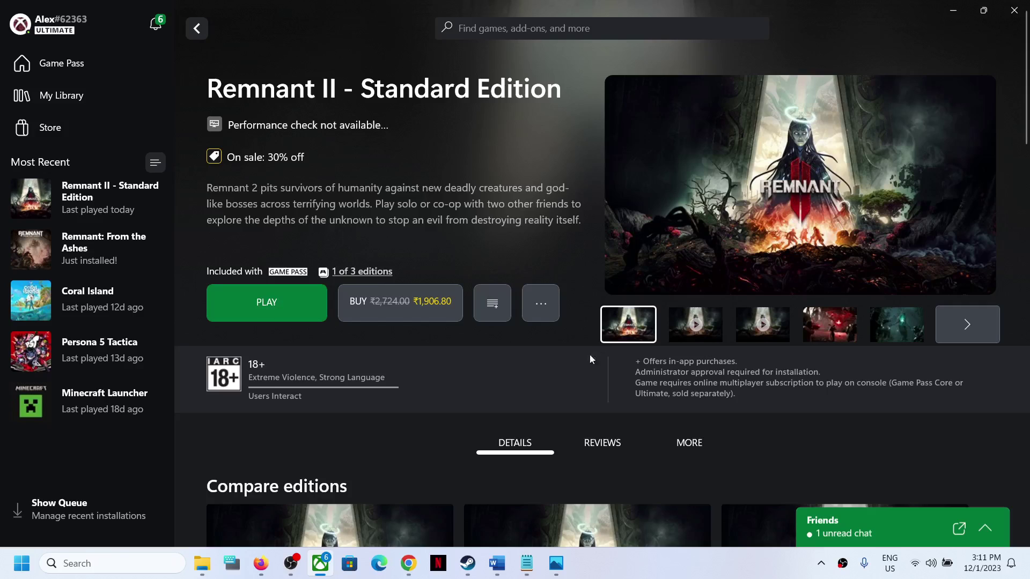
Reopen Task Manager's Details list, select gamingservicesnet.exe, and close Task Manager again
right_click(22, 563)
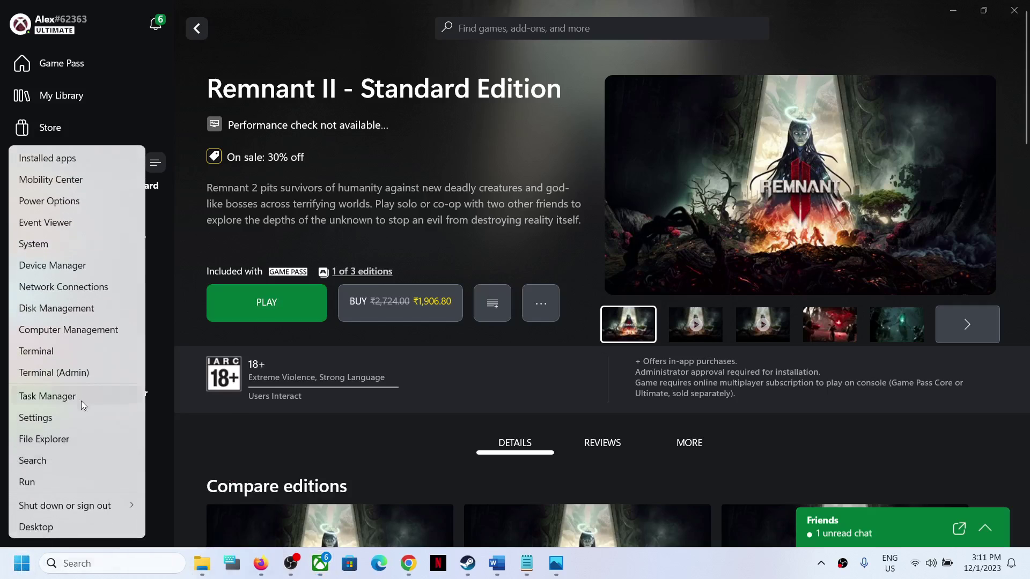
left_click(51, 398)
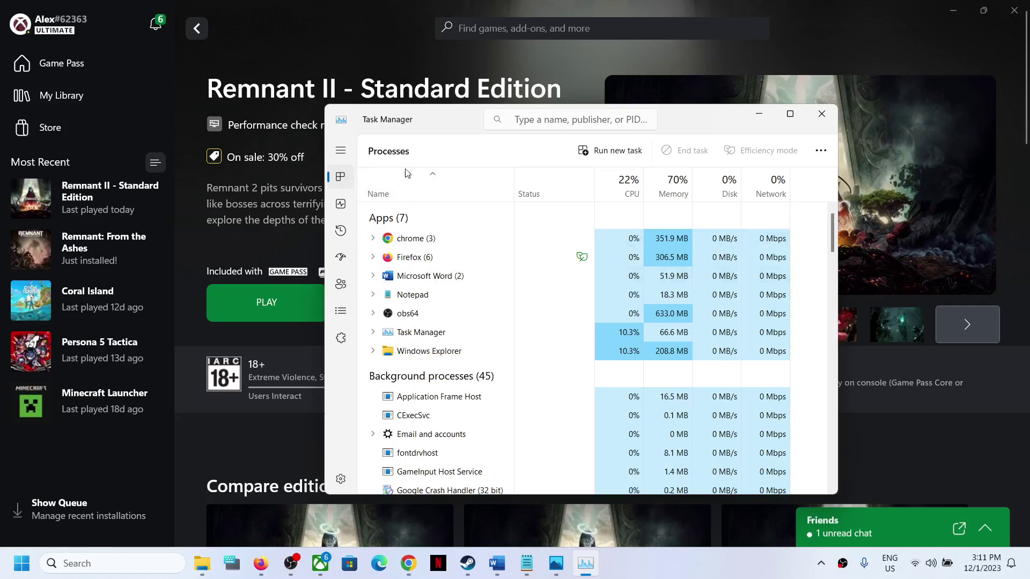
left_click(340, 312)
left_click(504, 295)
key("g")
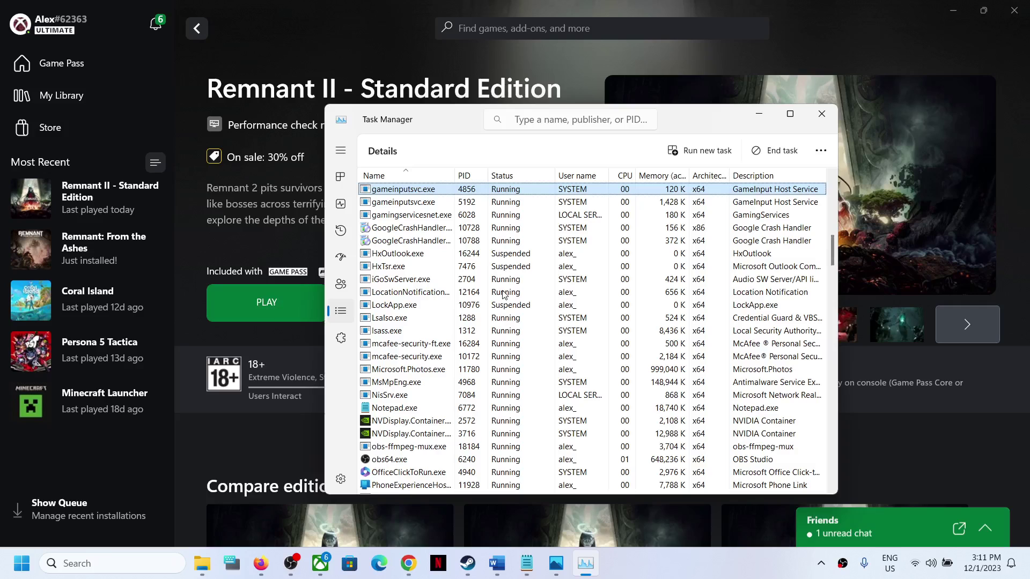
scroll(499, 298, "up", 3)
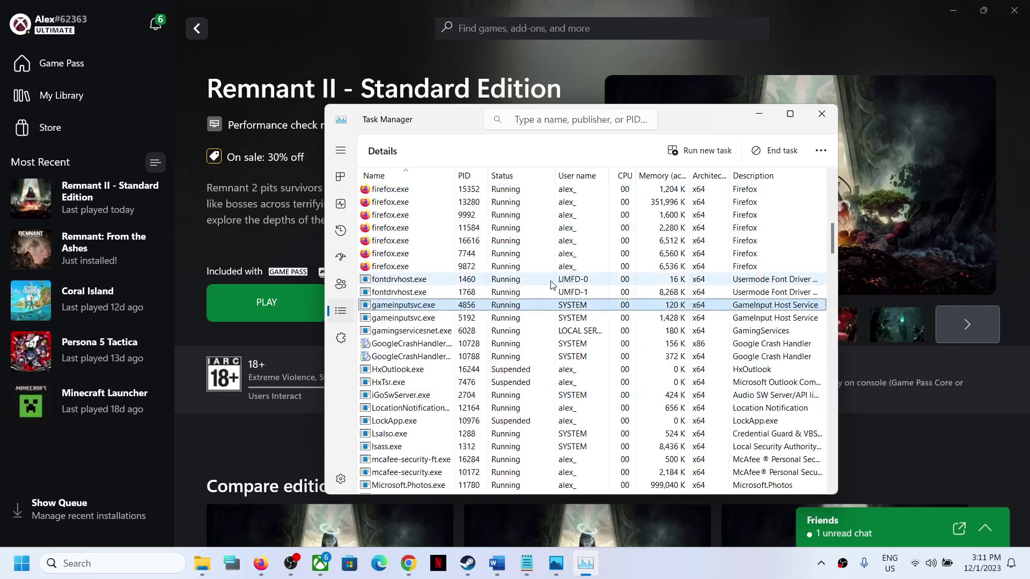
left_click(404, 337)
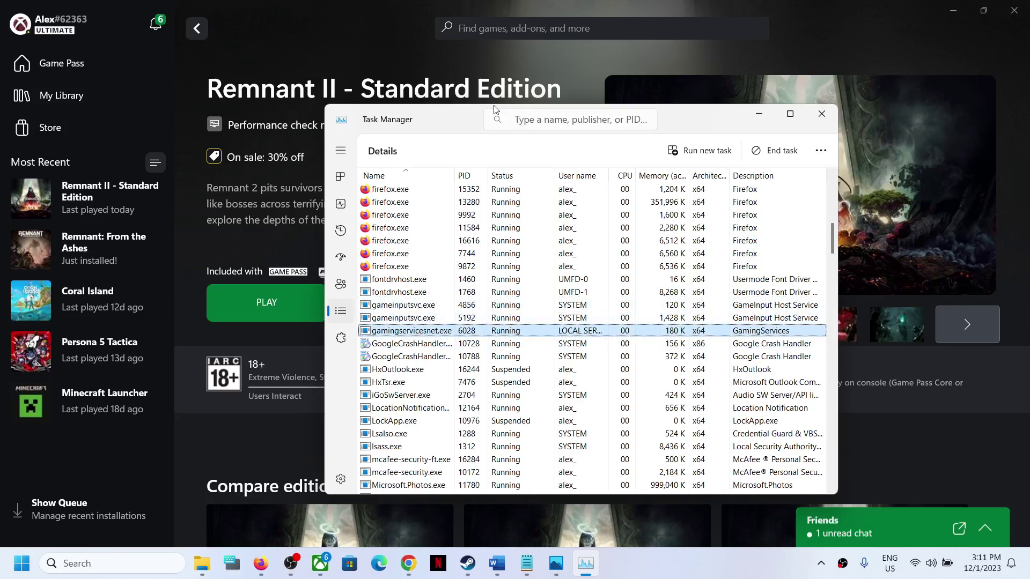
left_click(537, 54)
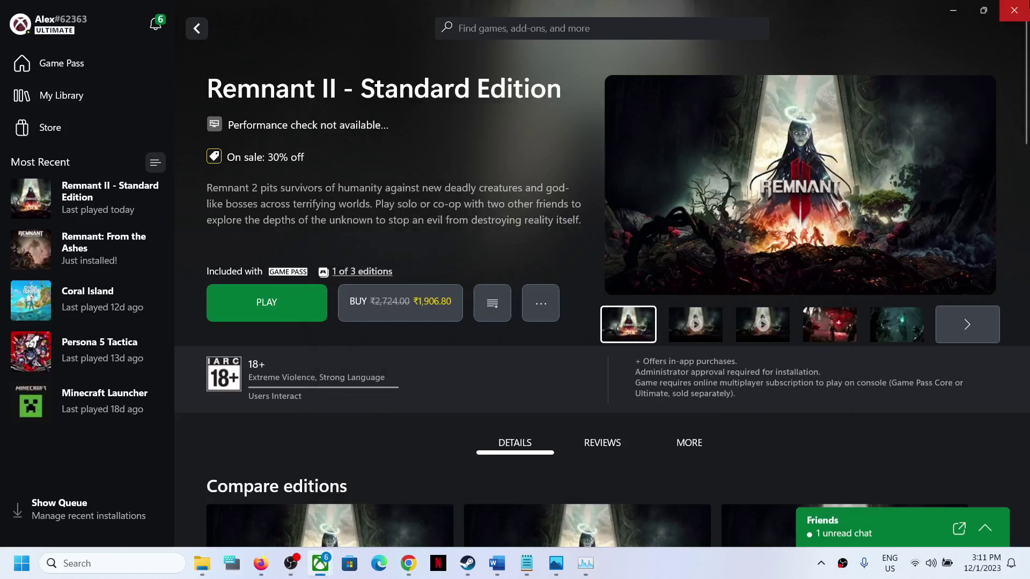
Close the Xbox app, relaunch it from the notification area, and close Task Manager
left_click(1020, 12)
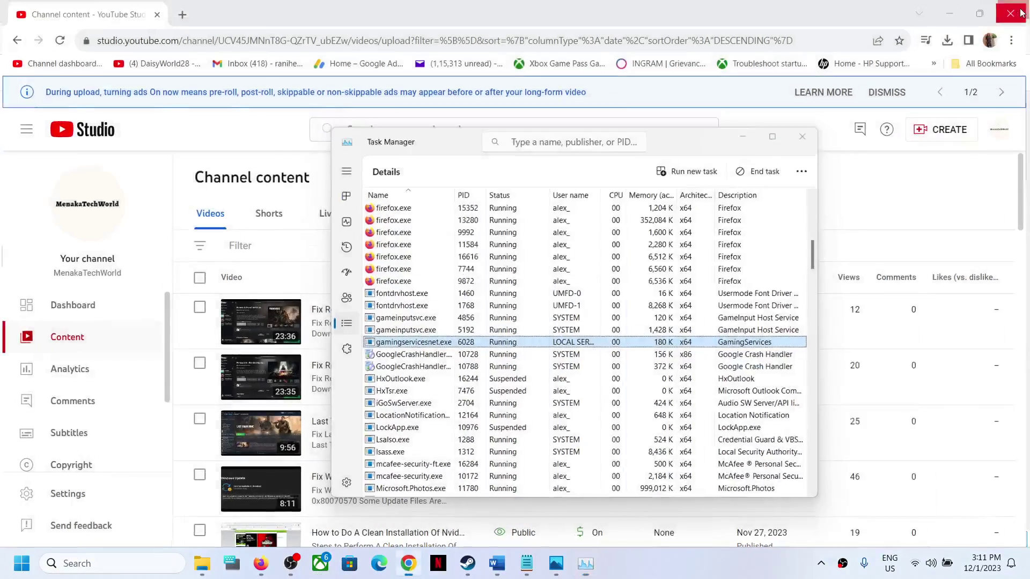
left_click(821, 563)
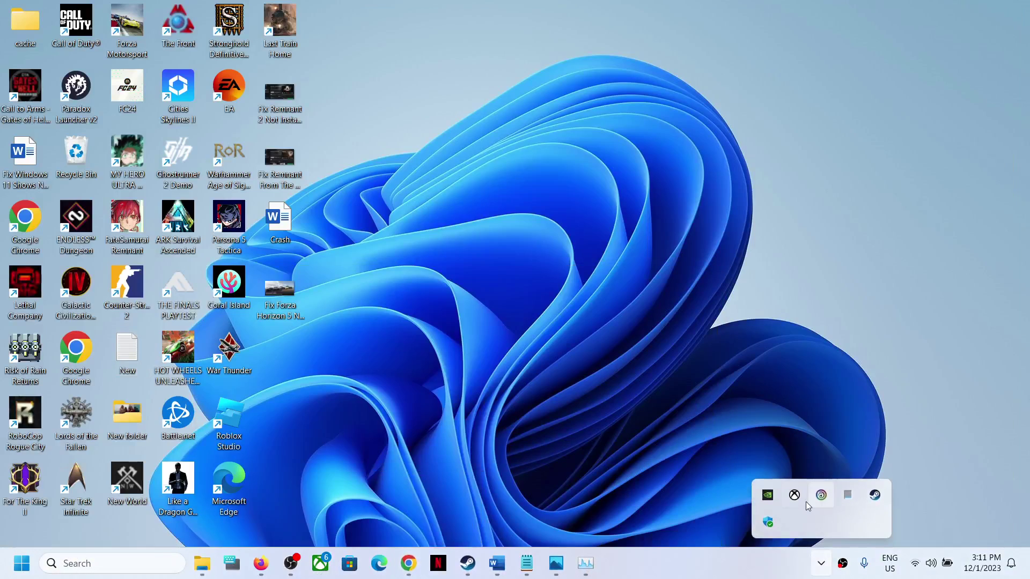
left_click(794, 496)
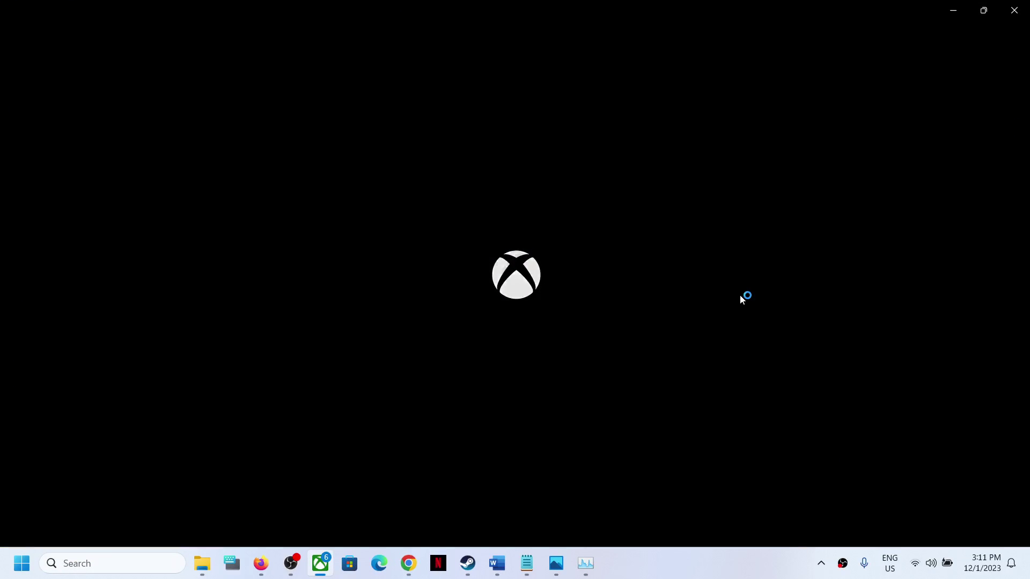
left_click(585, 557)
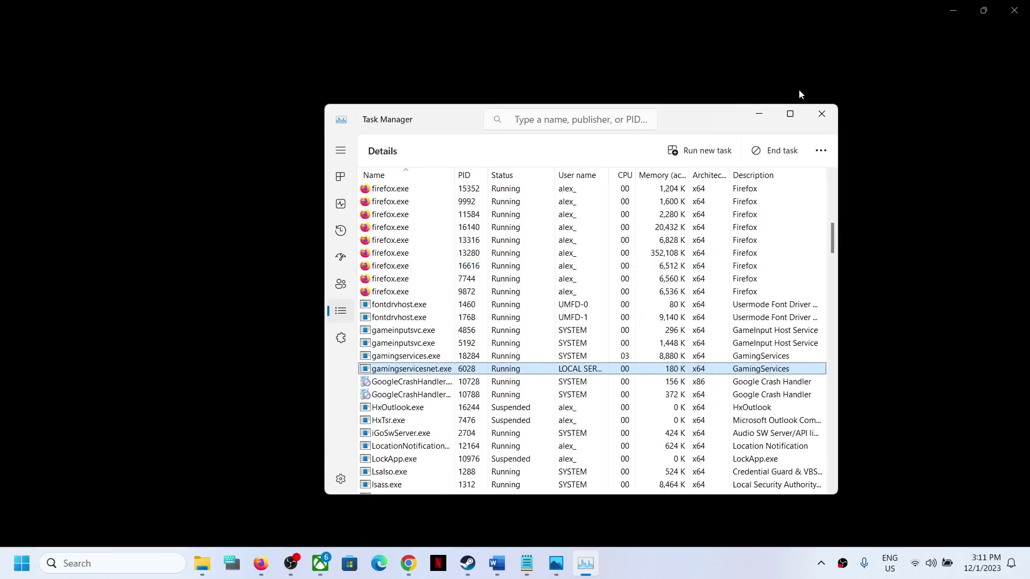
left_click(821, 114)
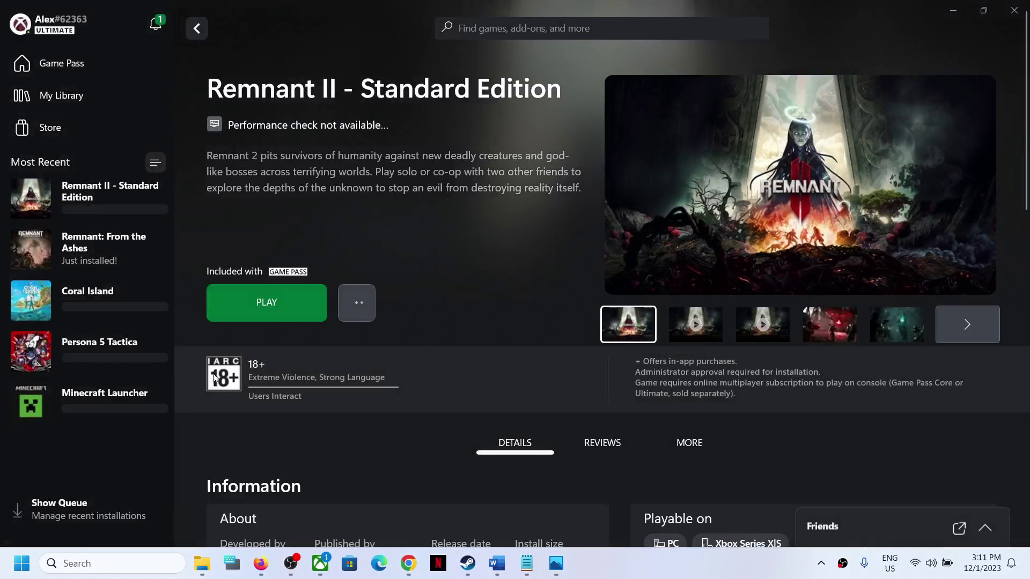
Open Task Manager's Details list and select the restarted gamingservices.exe process
right_click(22, 567)
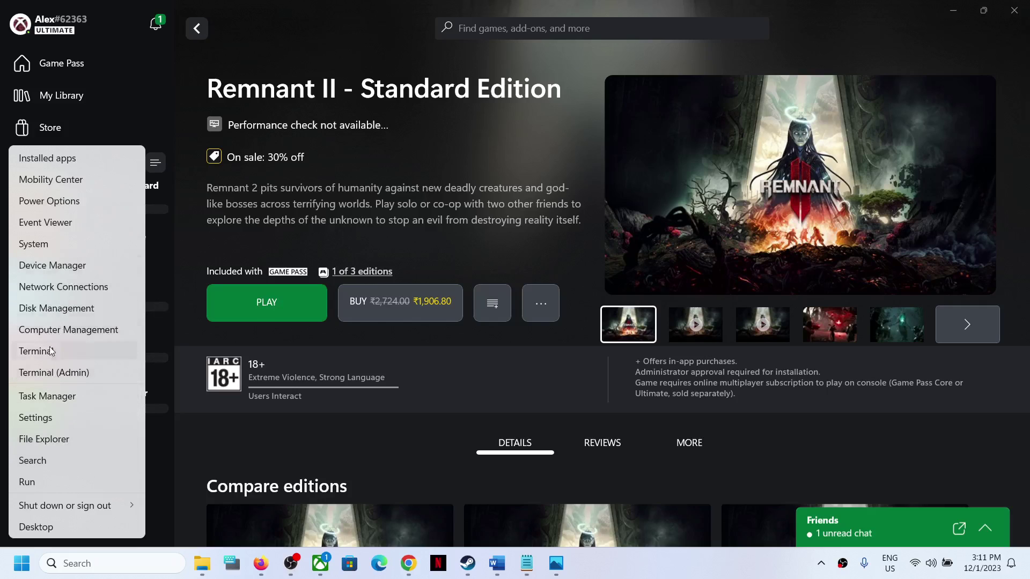
left_click(53, 397)
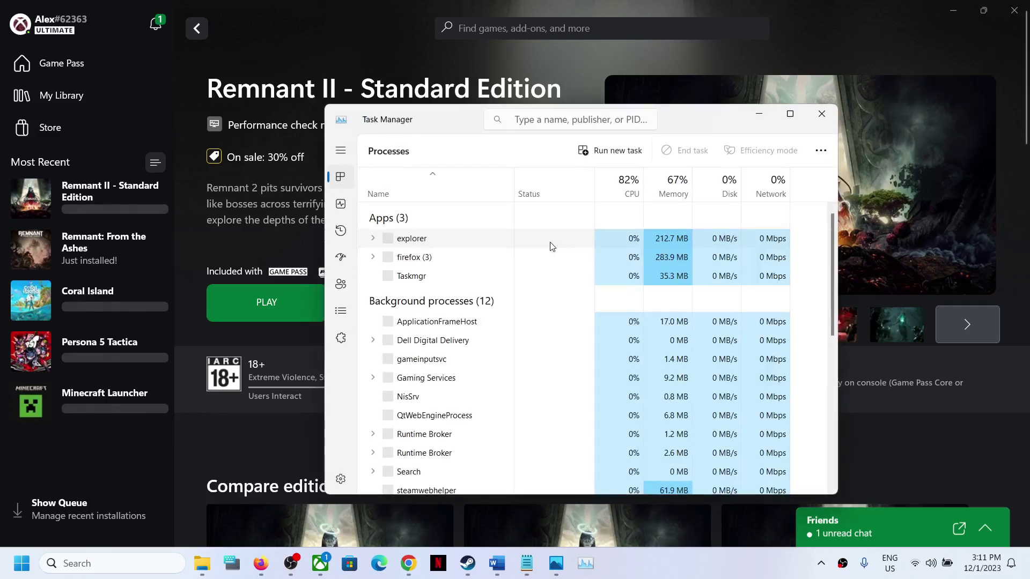
left_click(341, 311)
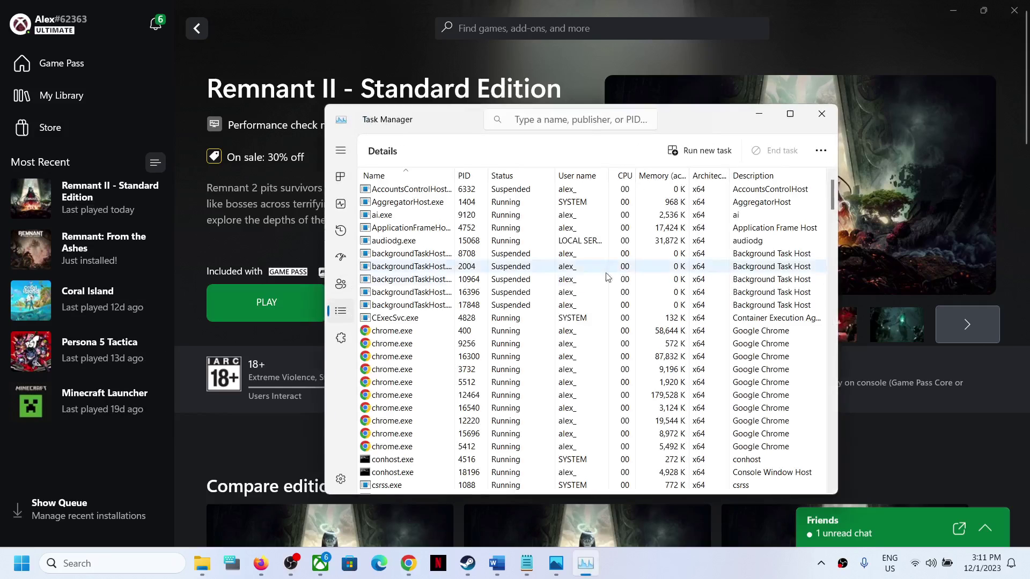
scroll(504, 319, "down", 10)
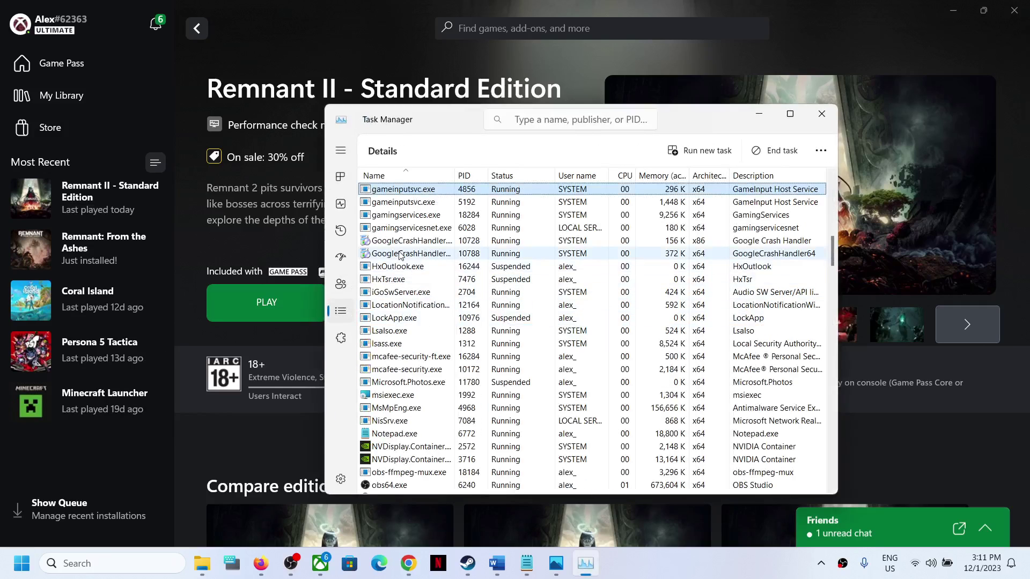
scroll(426, 226, "down", 1)
left_click(426, 216)
left_click(415, 204)
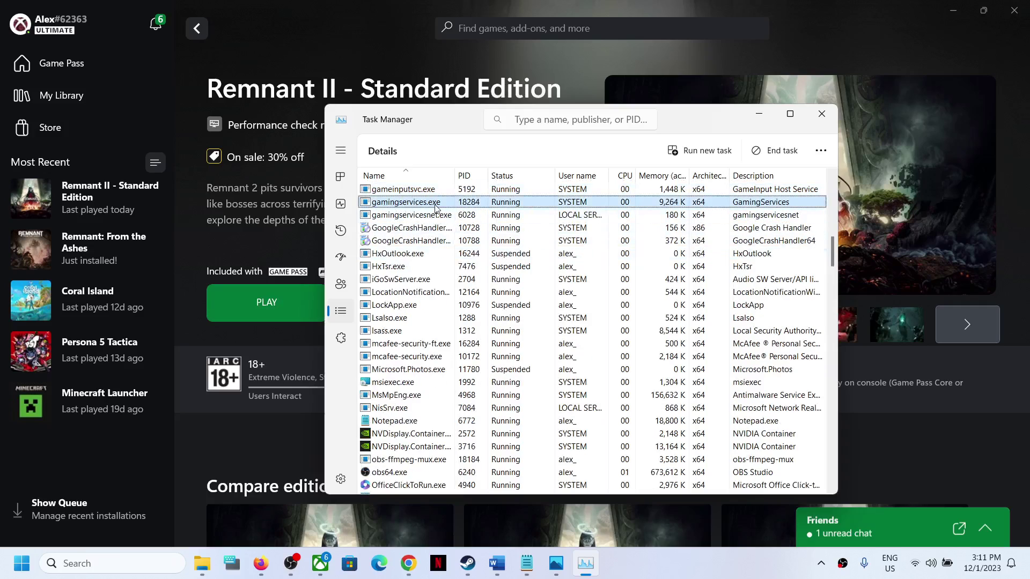
Close Task Manager and launch Remnant II with PLAY on its store page
left_click(821, 113)
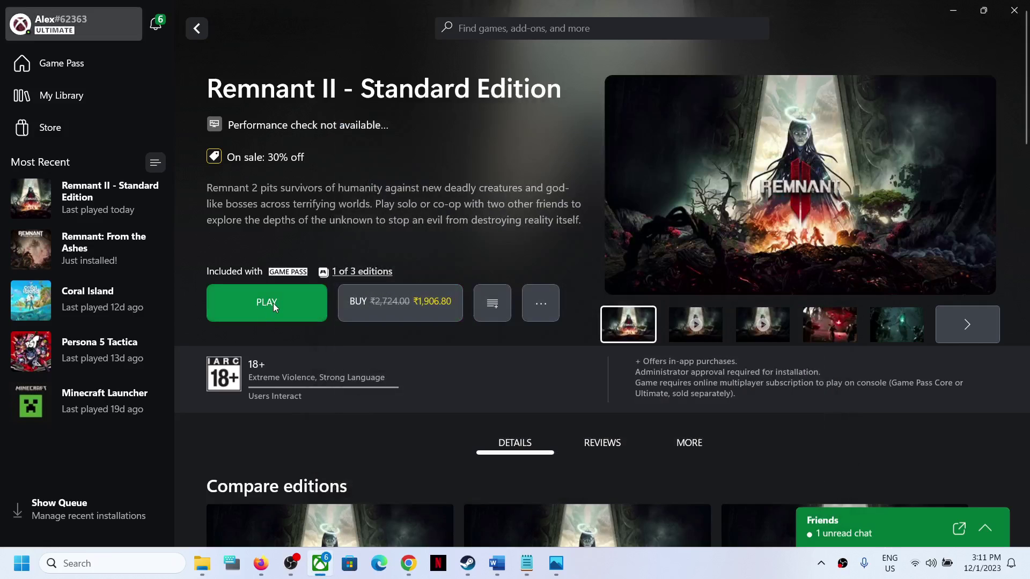
left_click(273, 304)
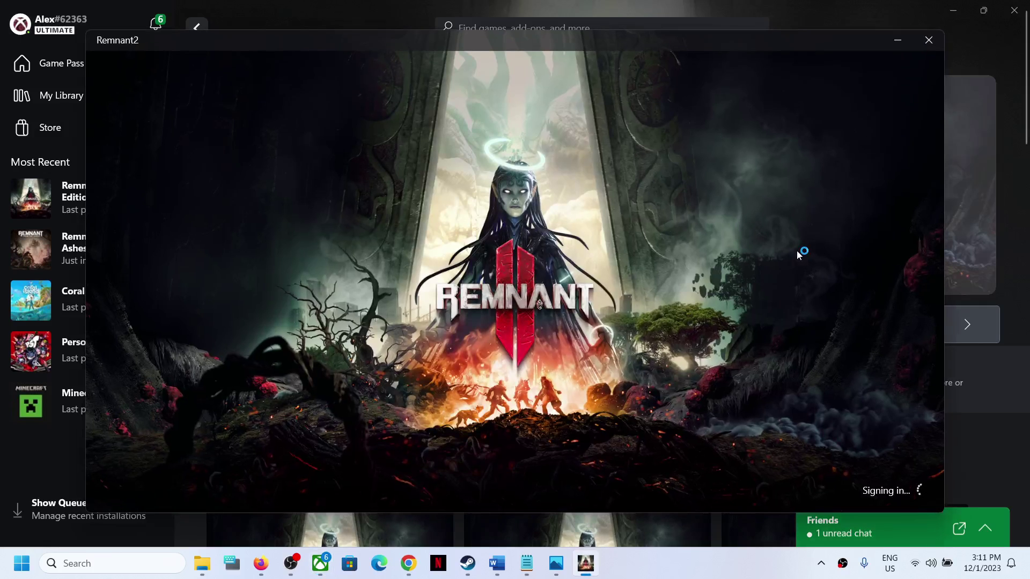